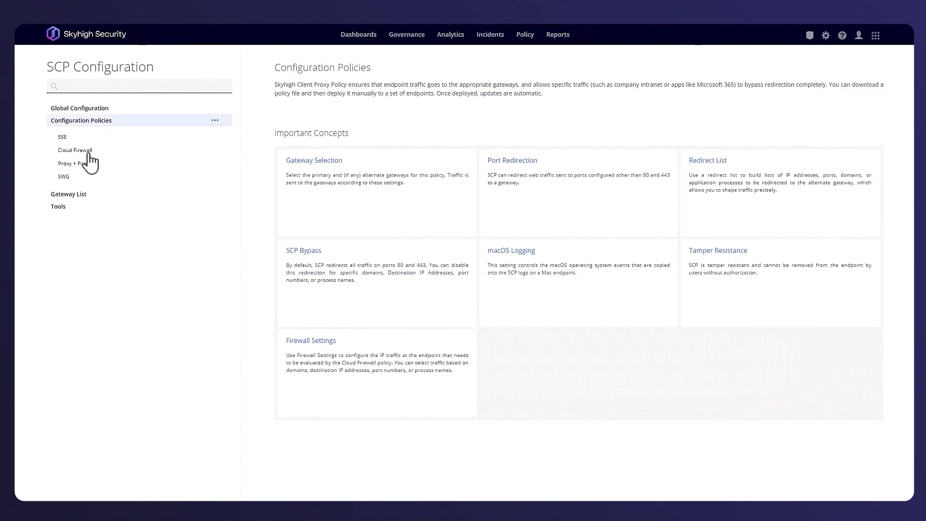
Step: Open the Cloud Firewall client proxy policy from the Configuration Policies list
left_click(88, 152)
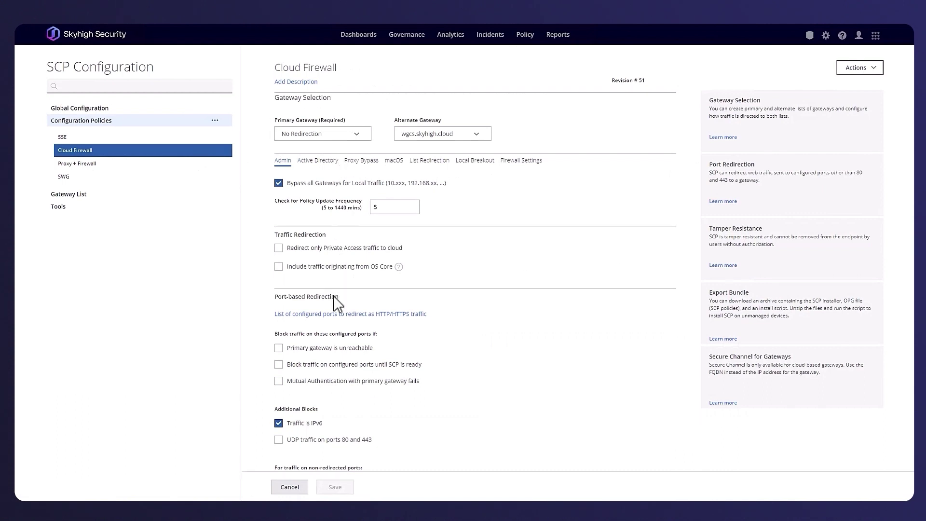
Step: Review the Cloud Firewall policy's firewall settings and its excluded destination IP addresses
left_click(507, 165)
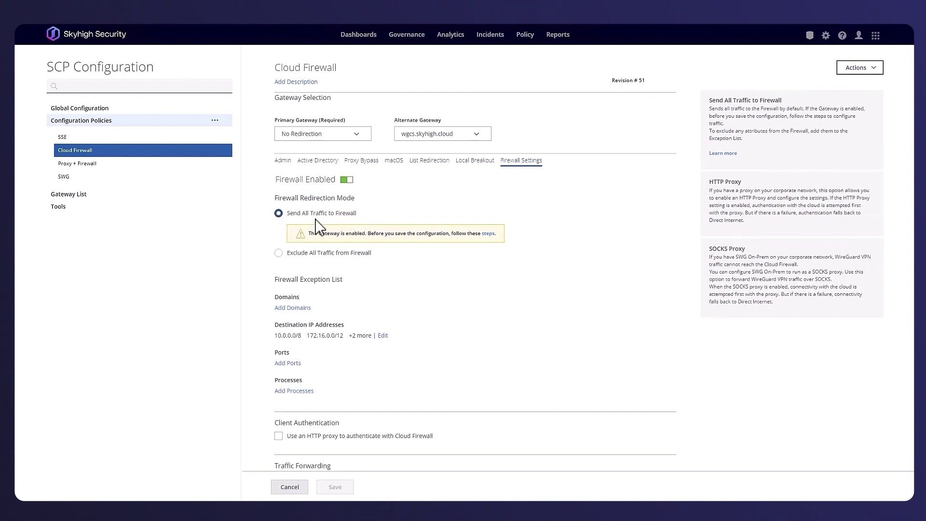
left_click(382, 335)
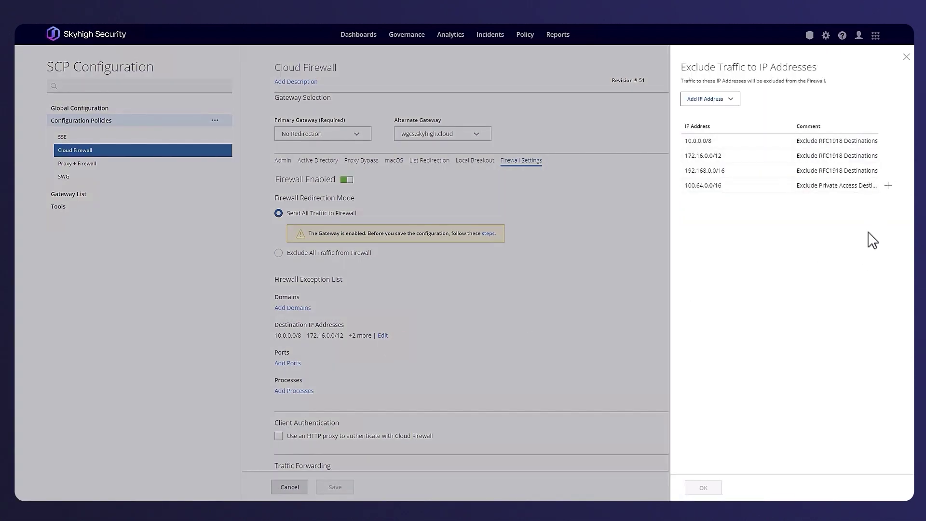
left_click(907, 57)
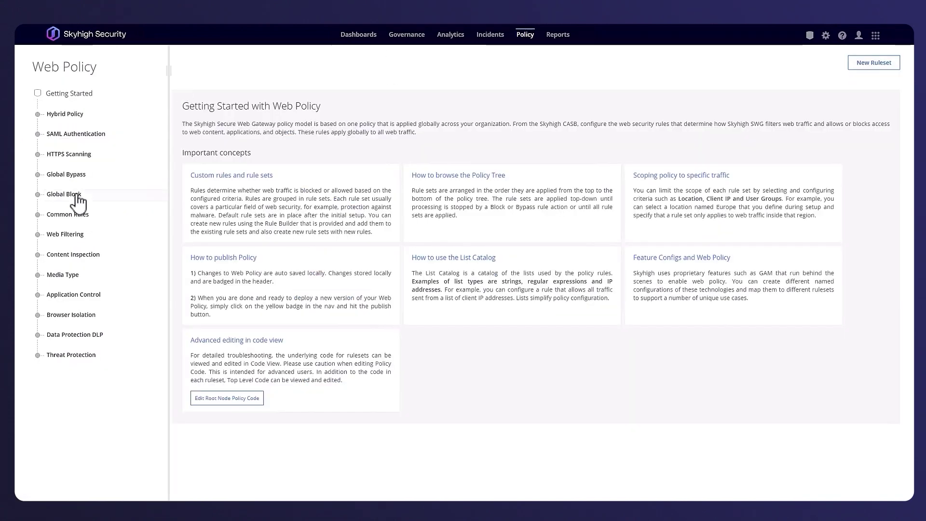
Step: Inspect the Global Block Lists rules and the entries in the Domains Blocklist
left_click(77, 195)
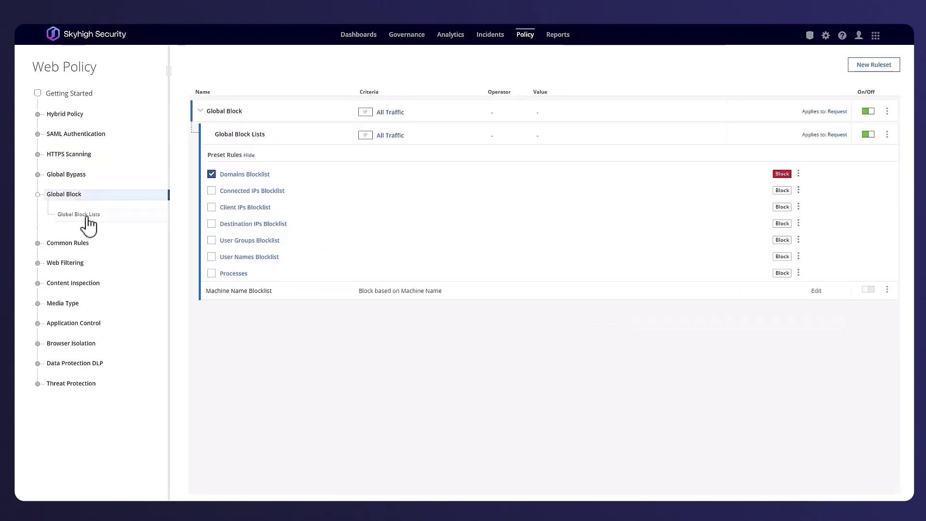
left_click(75, 216)
left_click(235, 152)
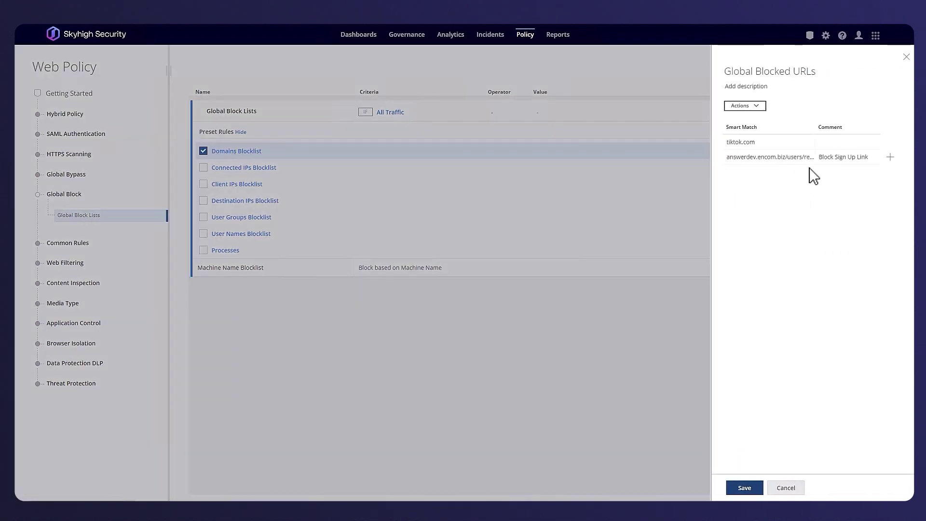
left_click(907, 57)
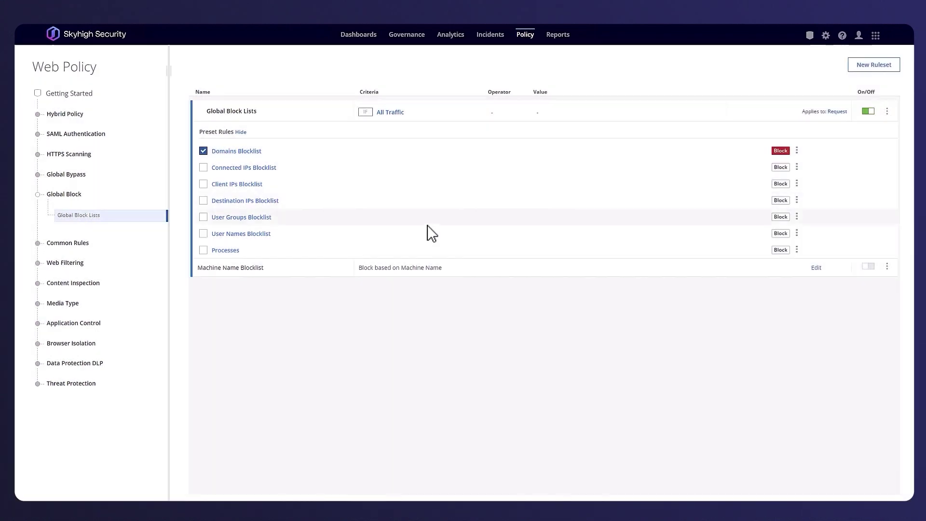
Step: Browse the Risky Web isolation, Web DLP and Anti-Malware rule sets
left_click(83, 344)
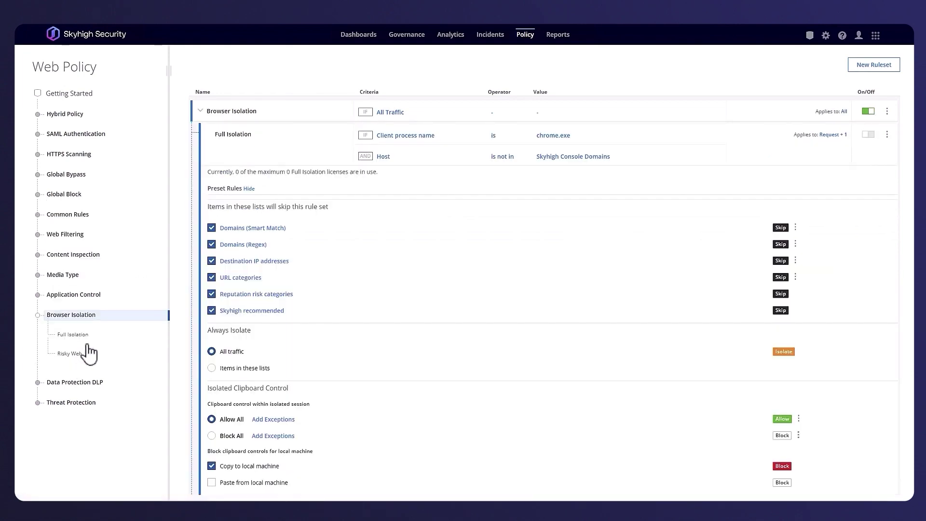
left_click(70, 354)
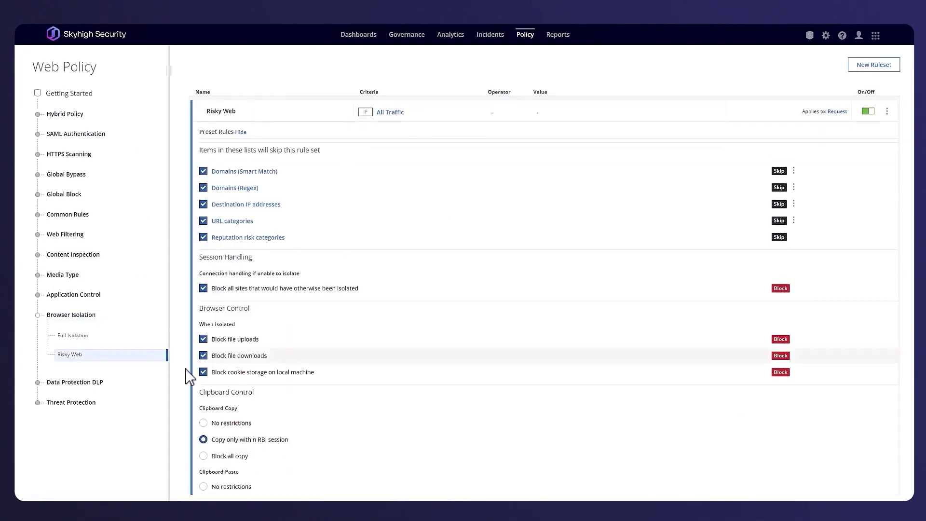
left_click(77, 382)
left_click(82, 376)
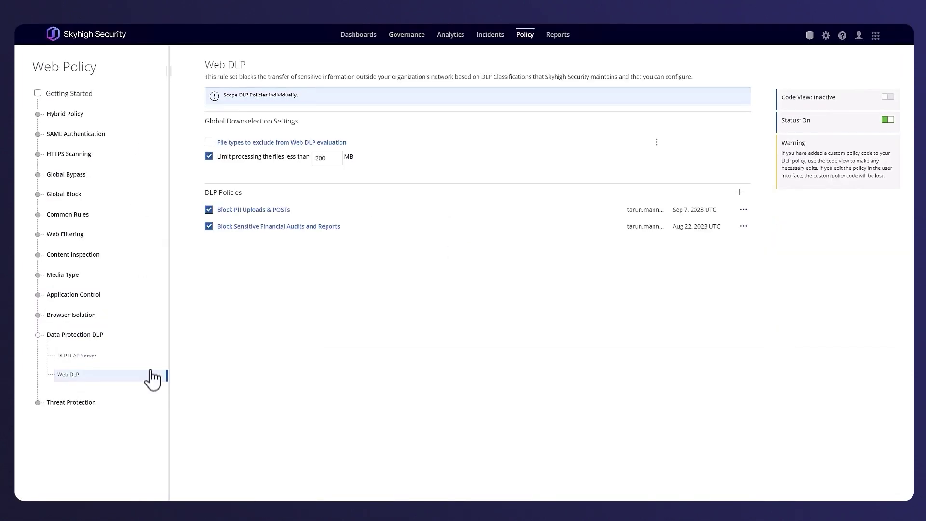
left_click(86, 403)
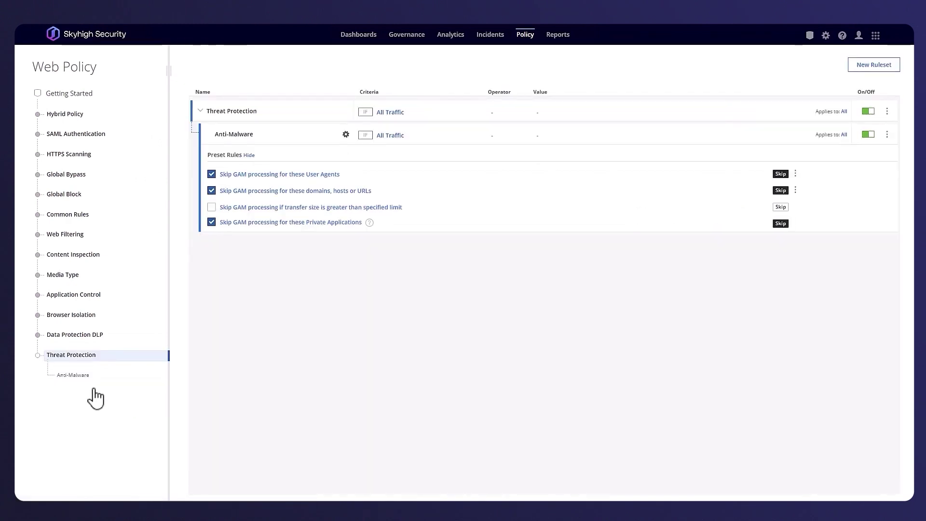
left_click(74, 376)
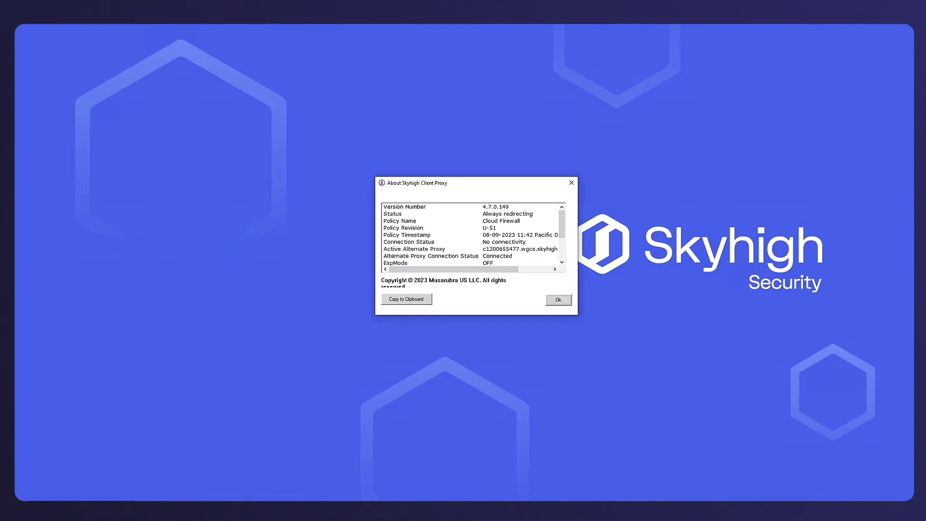
Step: Check the About details for policy name Cloud Firewall and revision U-51
left_click_drag(480, 280, 535, 275)
left_click_drag(566, 234, 566, 258)
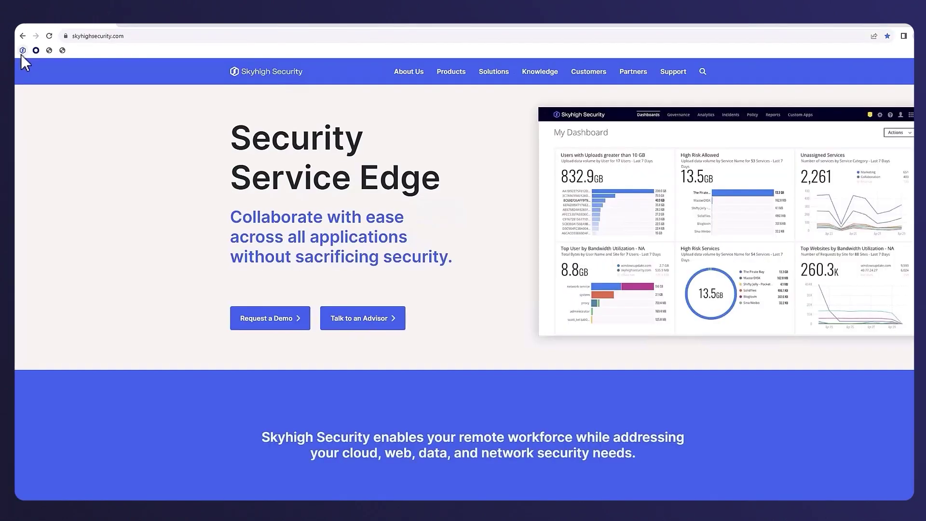
left_click(108, 36)
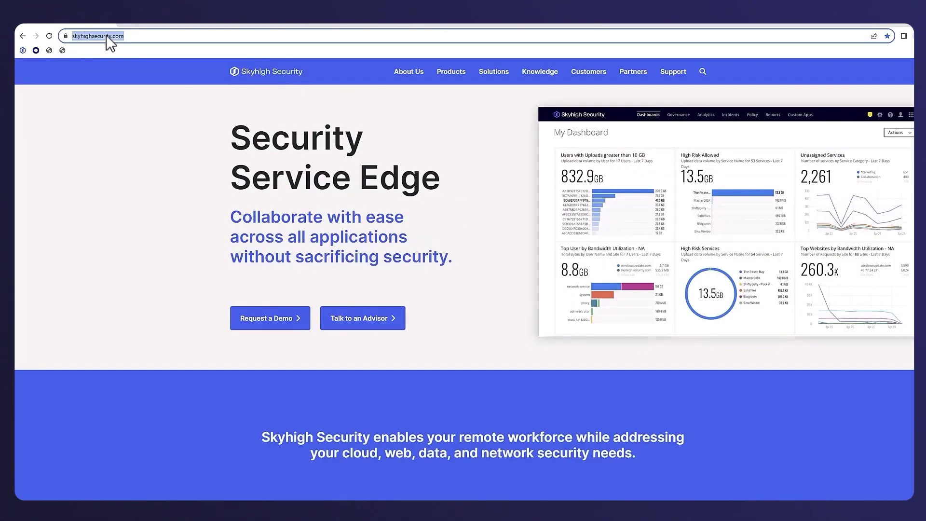
Step: Confirm partypoker.com is blocked and the CSM-Testcenter EICAR HTTPS zip download is stopped
type("partypoker.com")
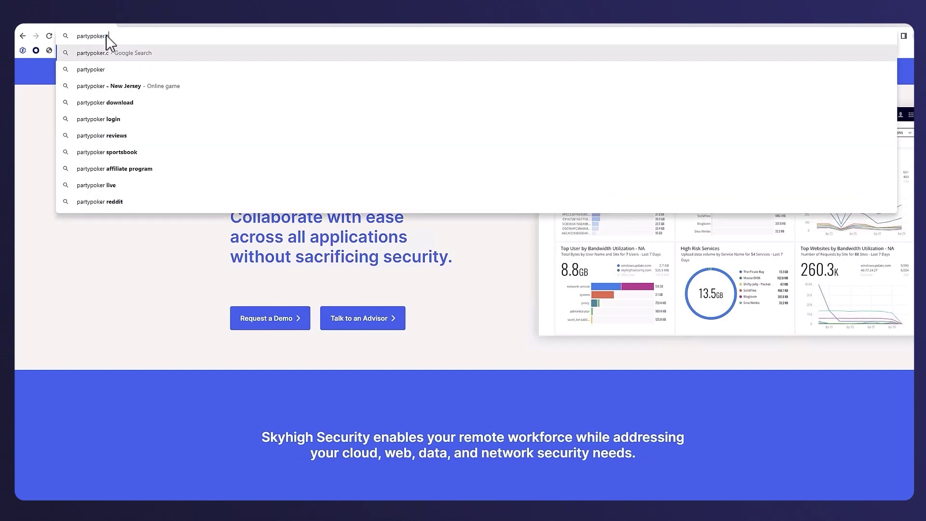
key("Return")
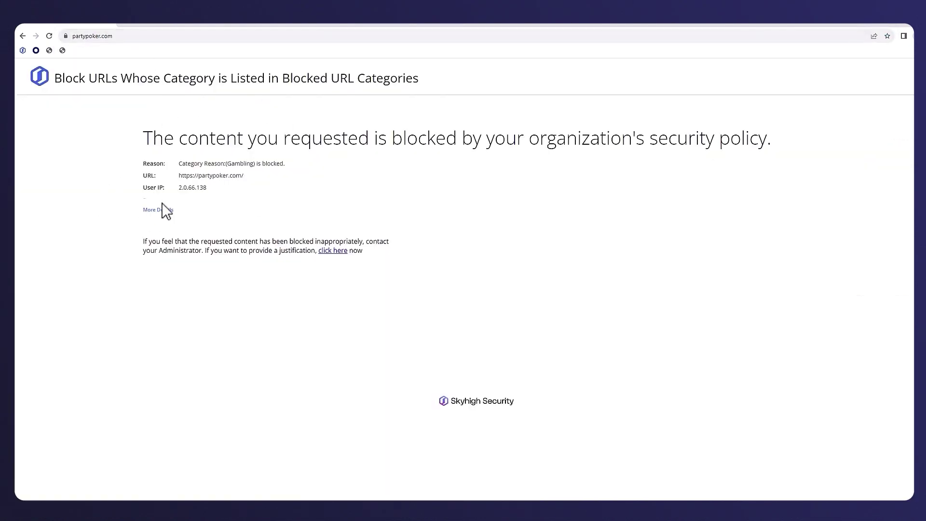
left_click(63, 50)
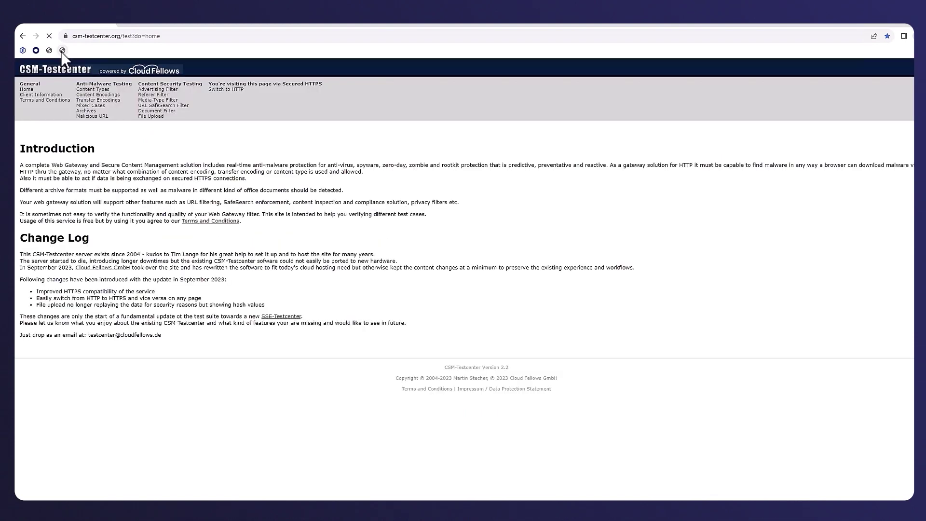
left_click(93, 111)
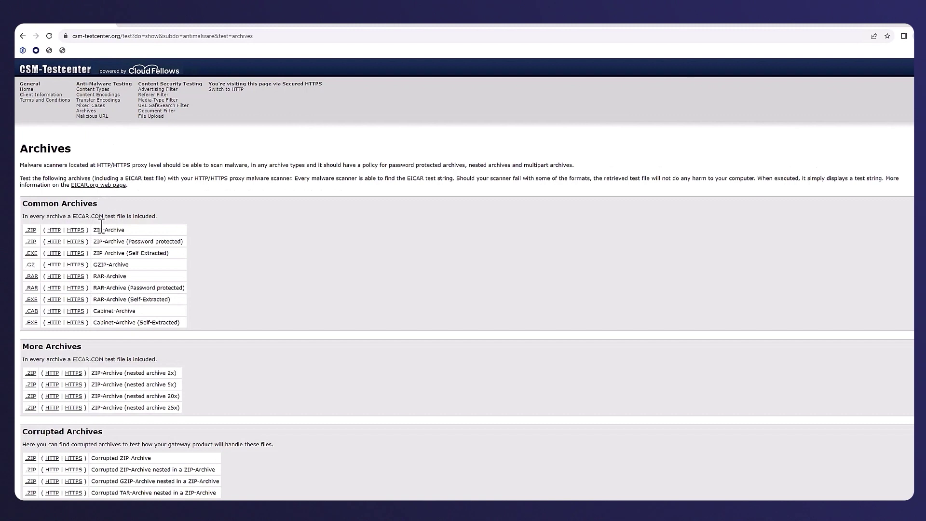
left_click(77, 234)
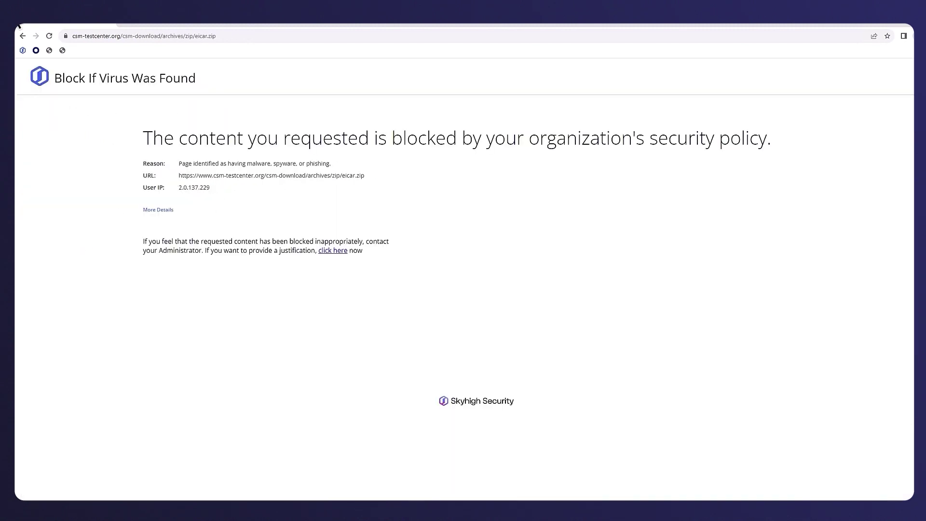
left_click(22, 36)
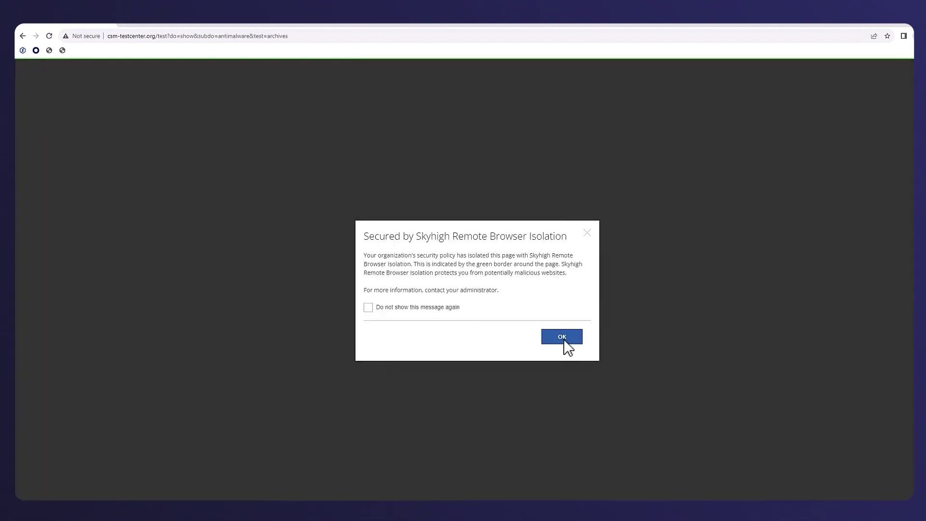
Step: In the isolated HTTP session, upload Pictures/Slide11.jpg and see the DLP classification block
left_click(562, 337)
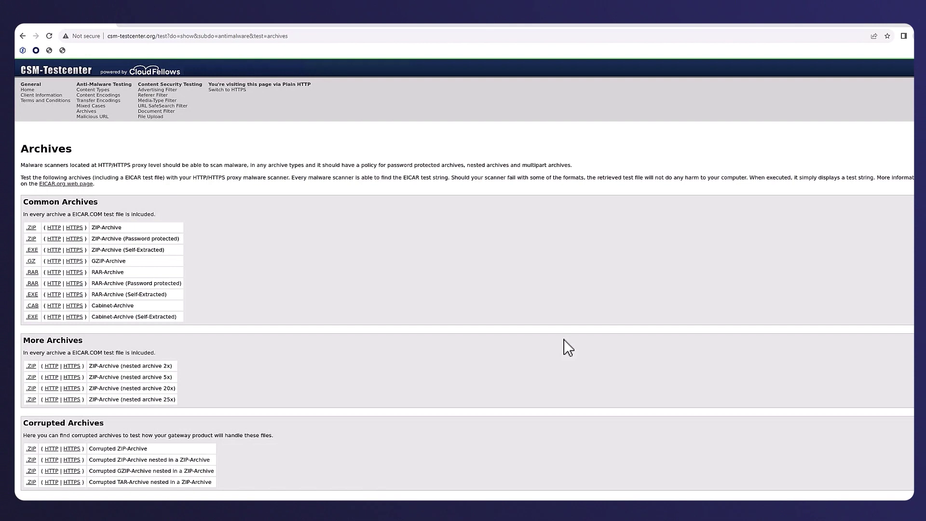
left_click(152, 116)
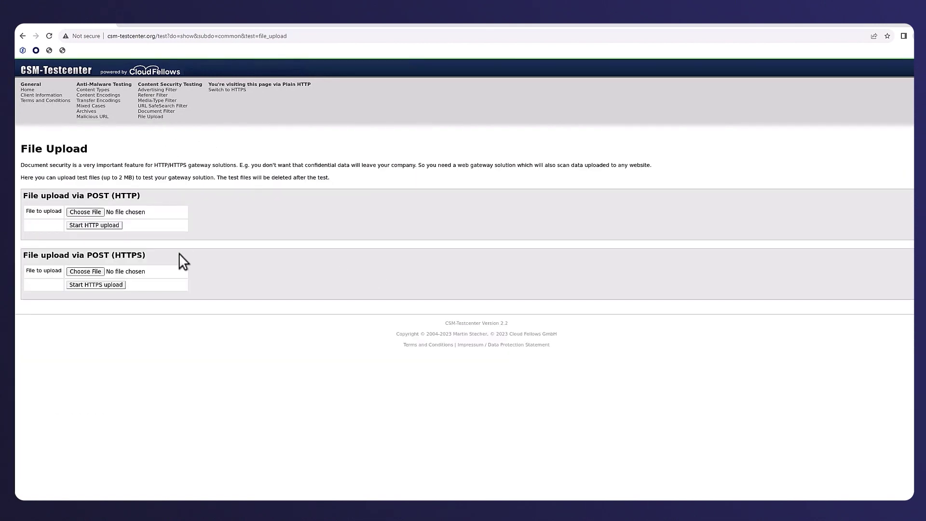
left_click(82, 214)
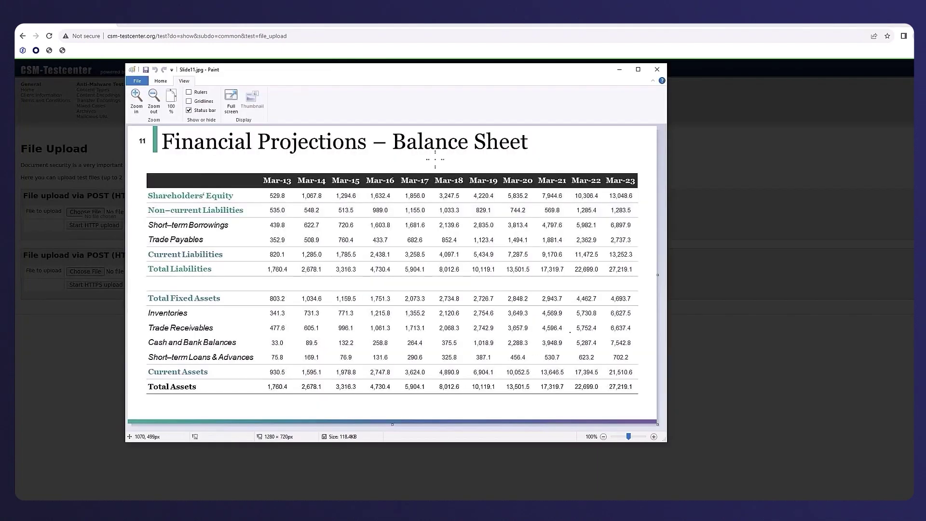
left_click(619, 69)
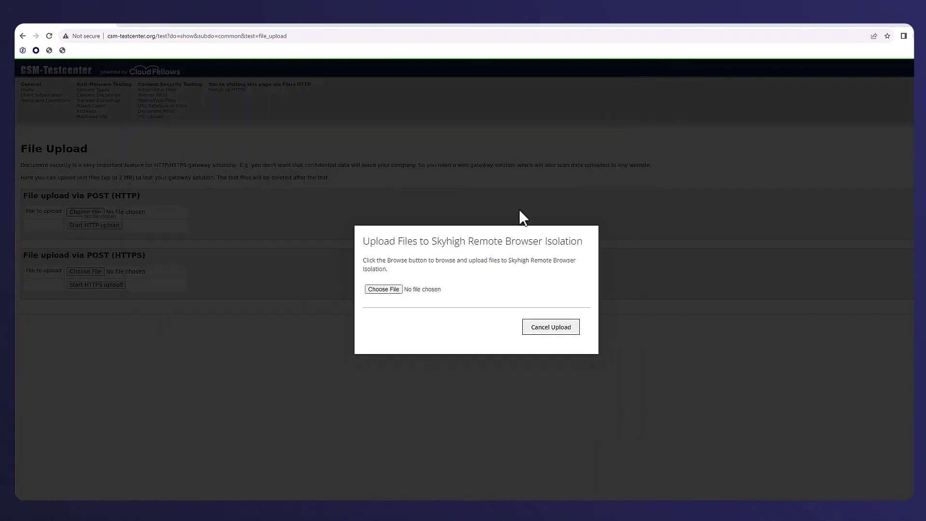
left_click(391, 292)
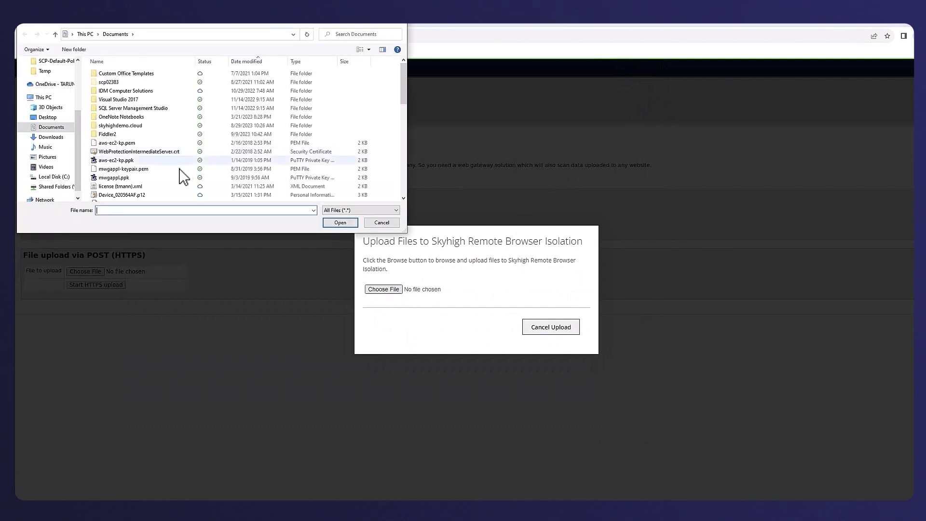
left_click(47, 159)
double_click(197, 63)
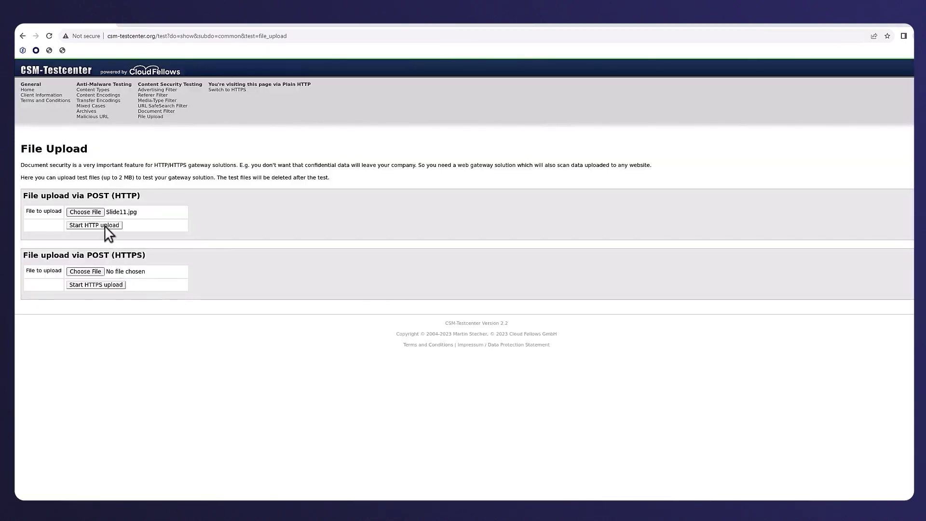
left_click(105, 225)
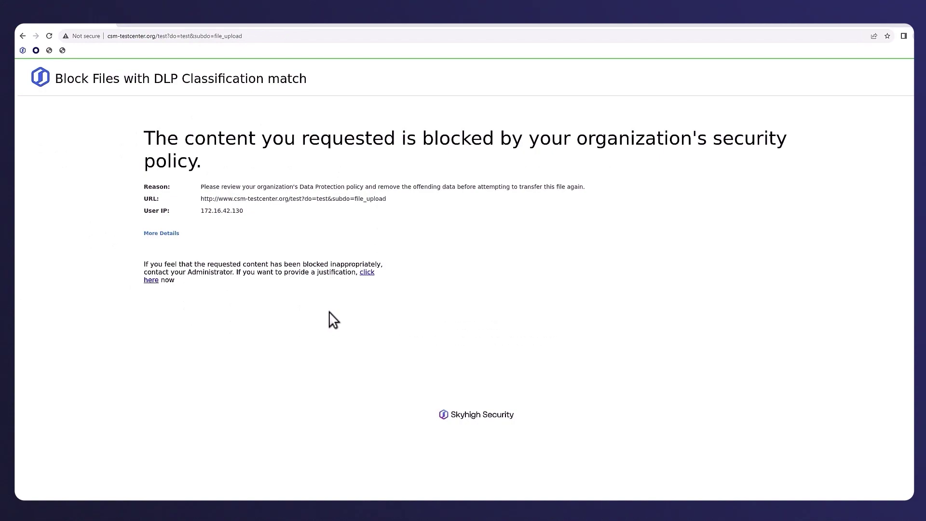
key("ctrl+shift+n")
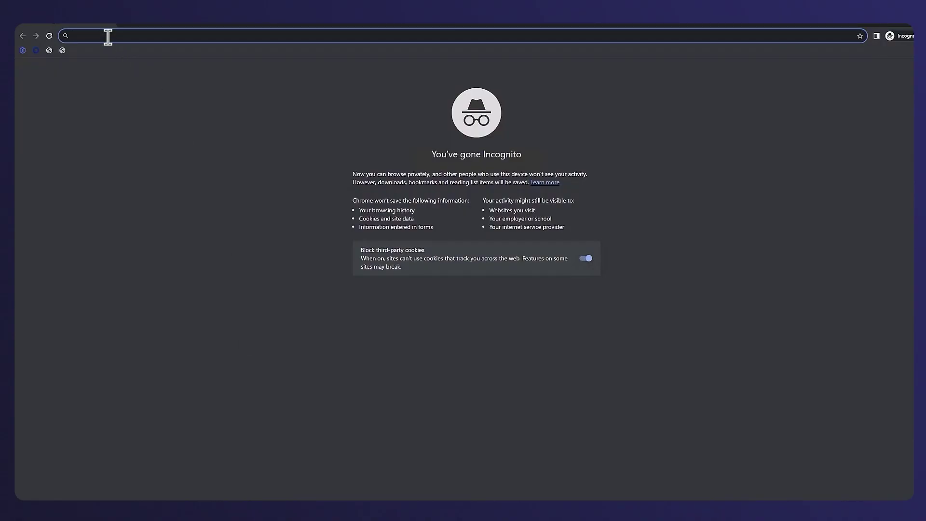
Step: Load AnswerDev, open the photosynthesis question and attempt Sign up, which is policy-blocked
type("https://answerdev.encom.biz")
key("Return")
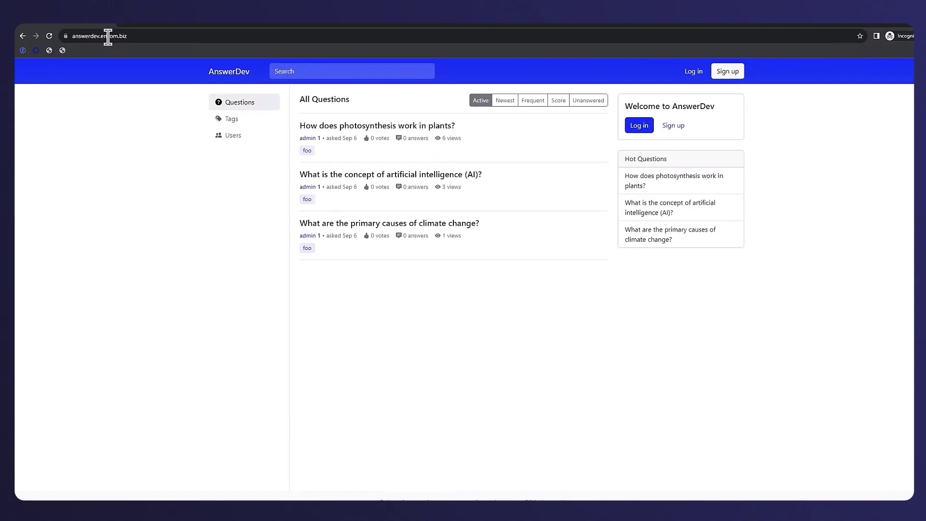
left_click(406, 126)
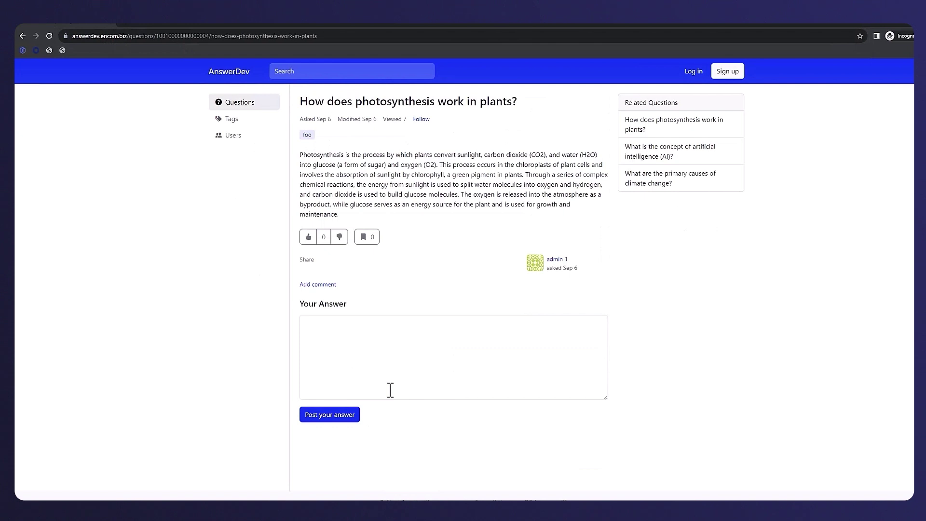
left_click(355, 418)
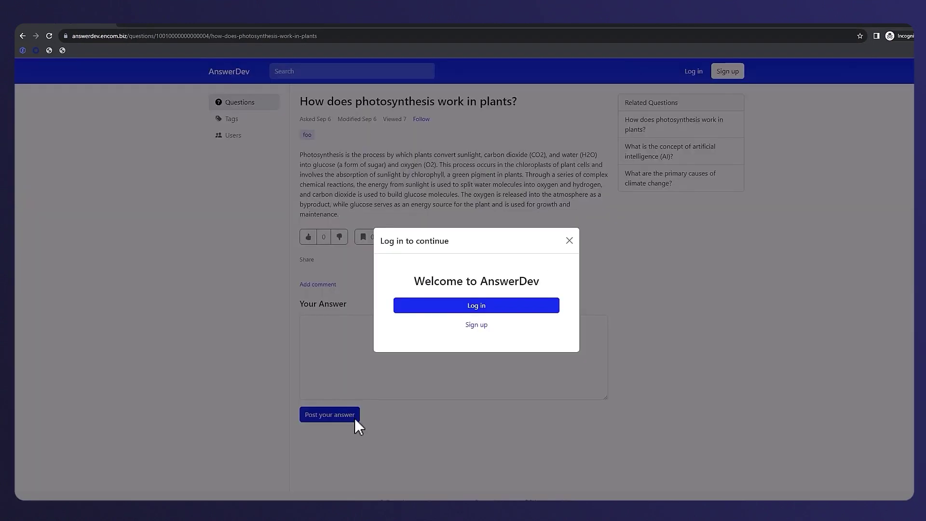
left_click(479, 331)
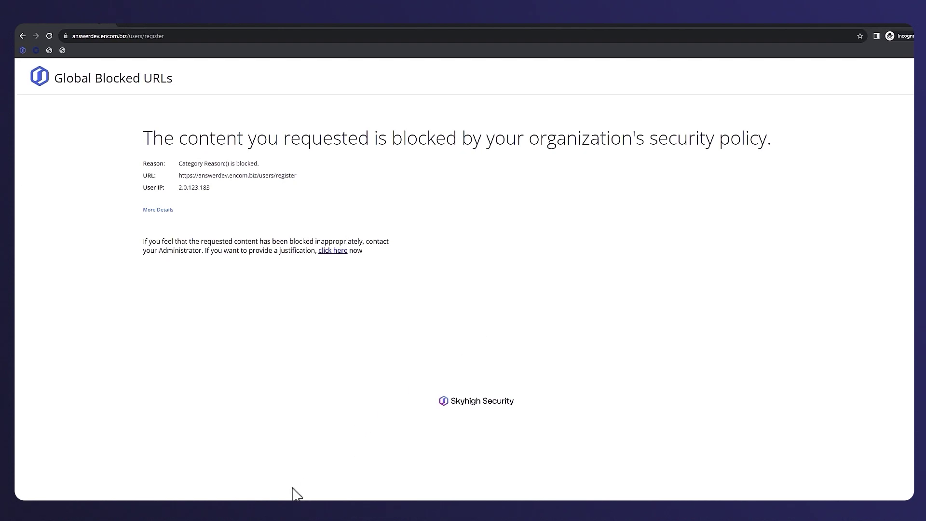
key("super")
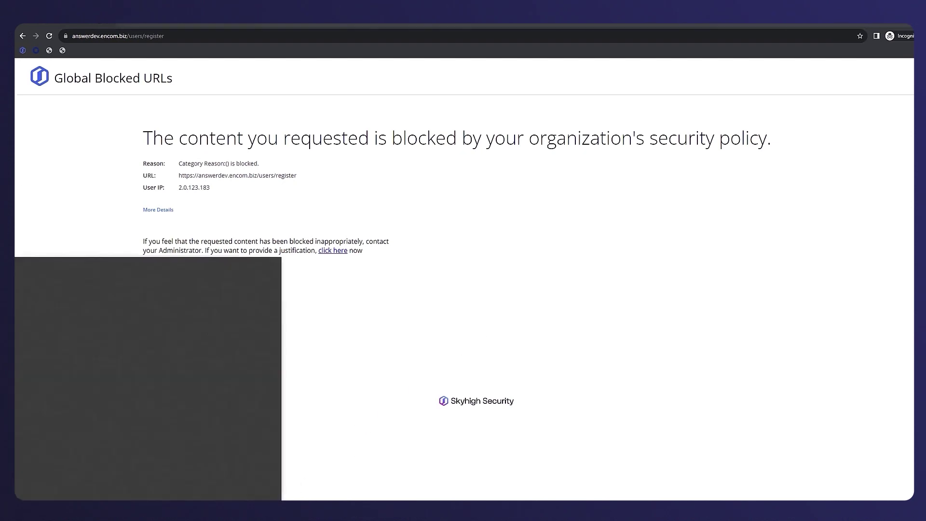
Step: Connect to answerdev.encom.biz with the AnswerDev:443 session and run neofetch
left_click(164, 371)
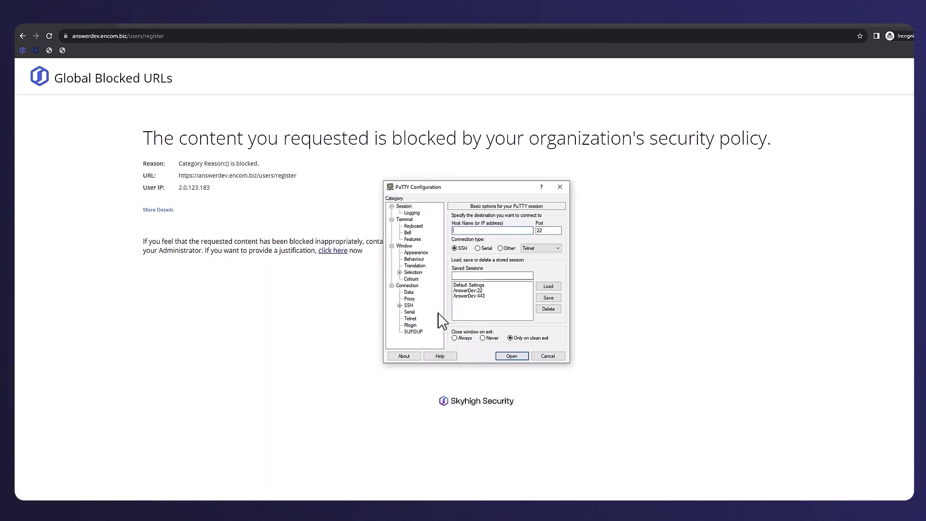
left_click(467, 296)
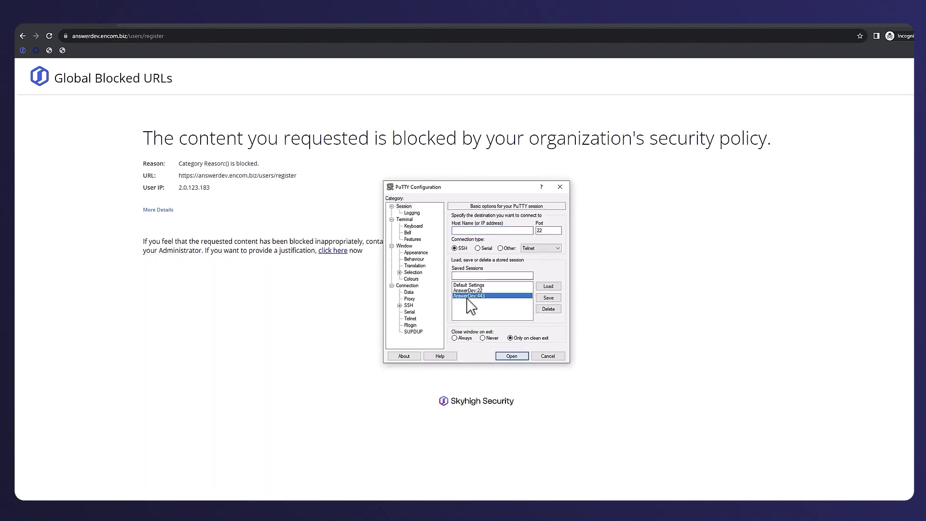
left_click(540, 287)
left_click(511, 356)
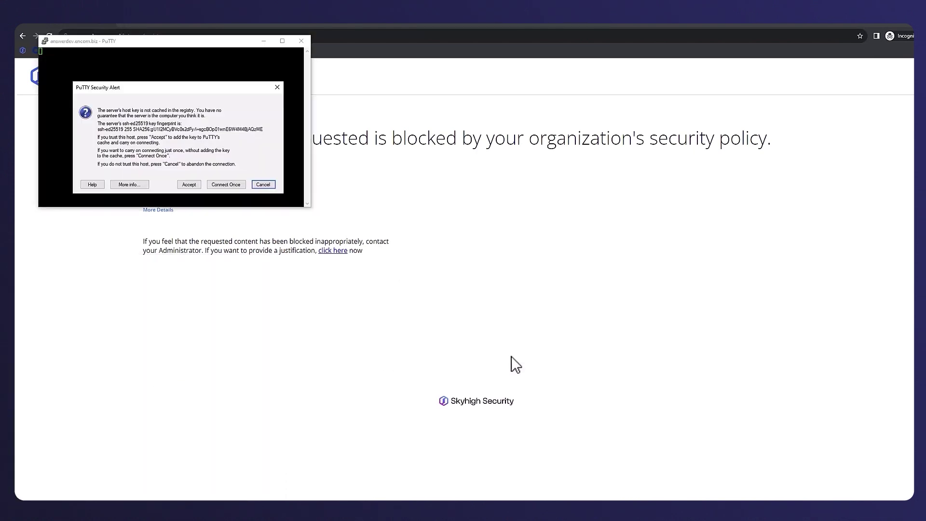
left_click(224, 183)
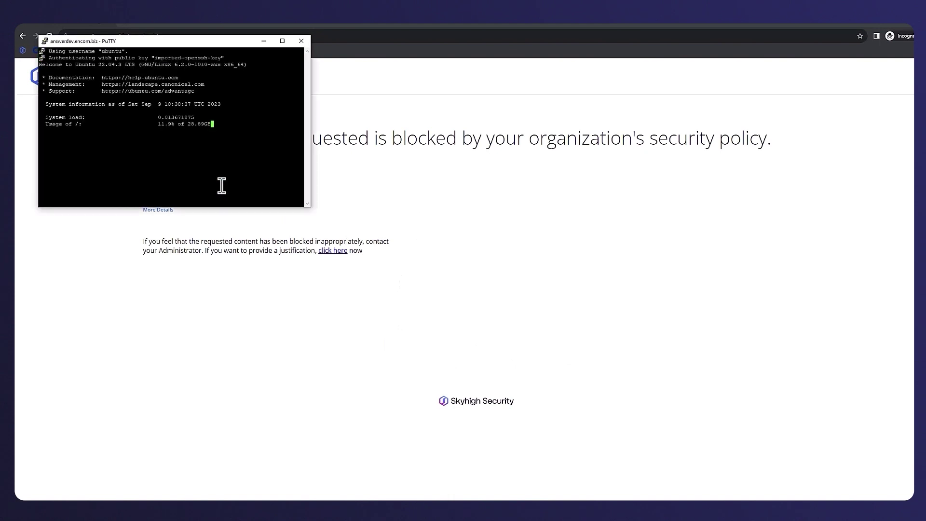
type("nec")
type("fetc")
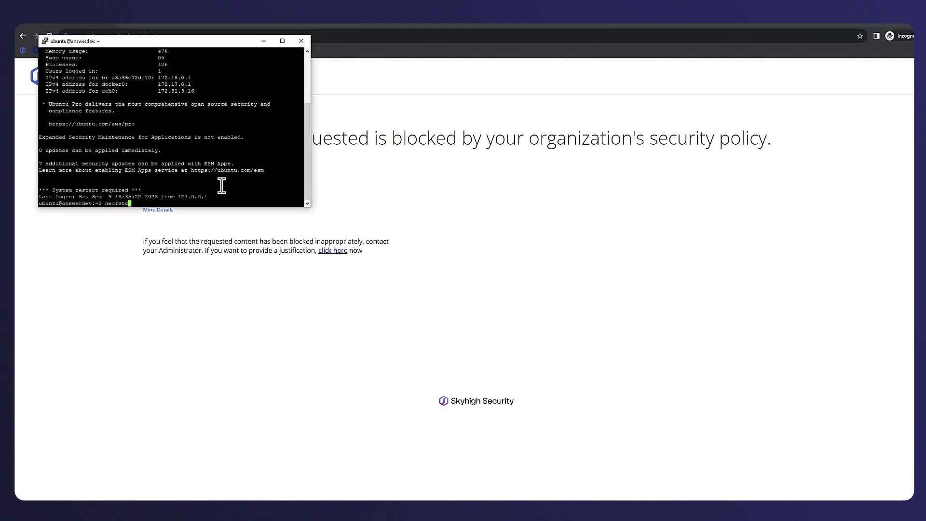
type("h")
key("Return")
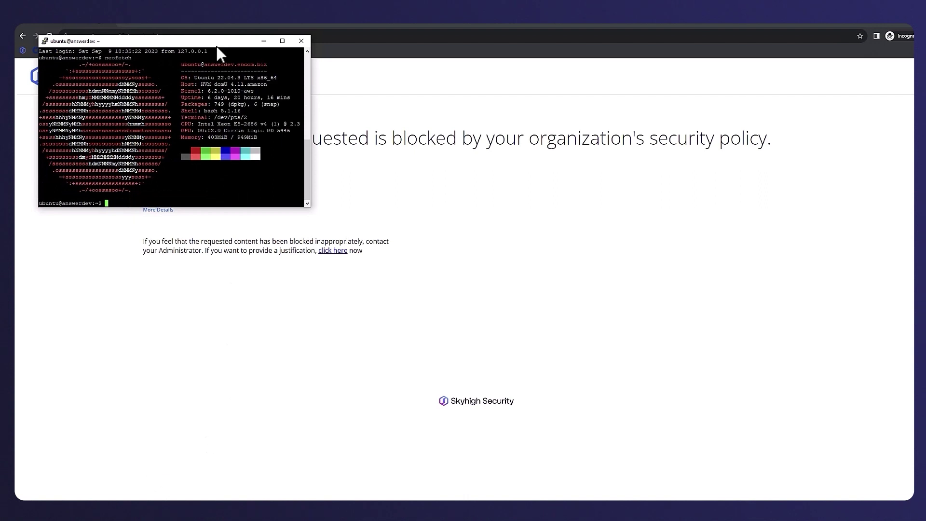
Step: Try the AnswerDev:22 session, see the connection refused, and close the terminal
right_click(216, 46)
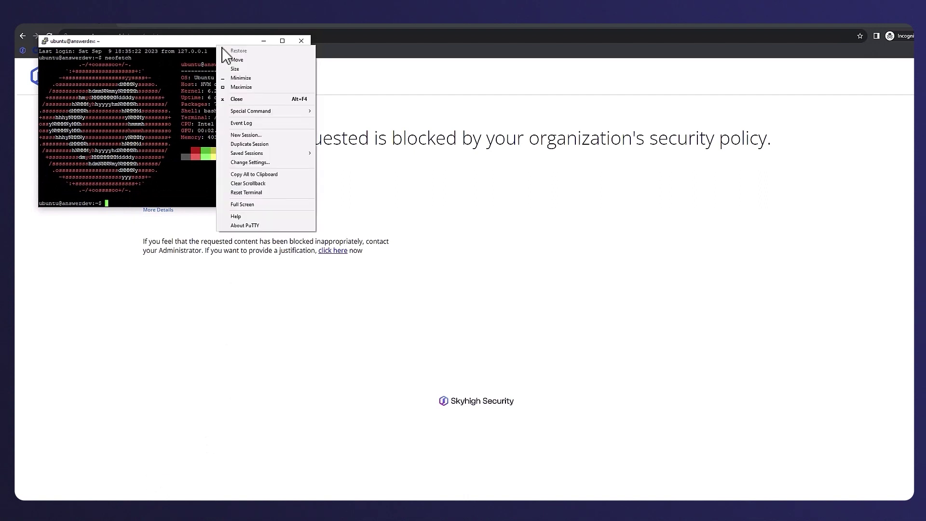
left_click(262, 136)
left_click(475, 290)
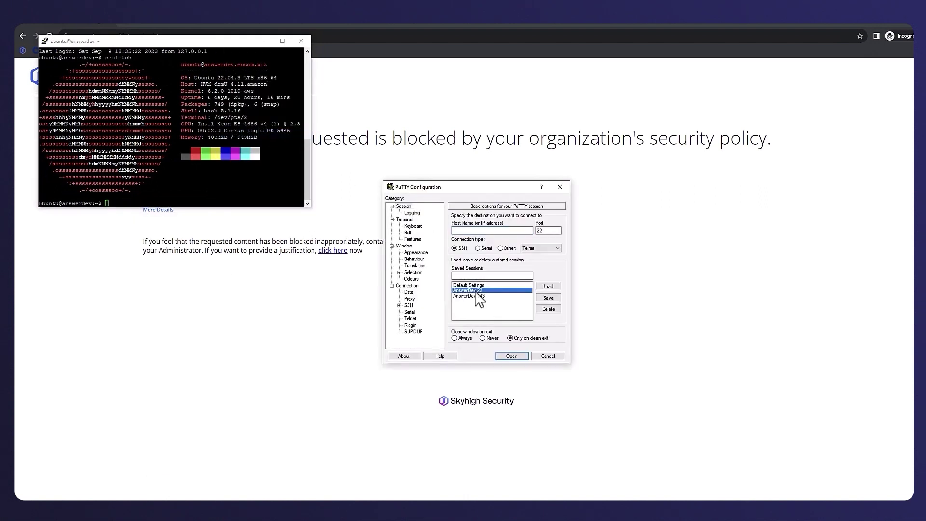
left_click(545, 287)
left_click(512, 356)
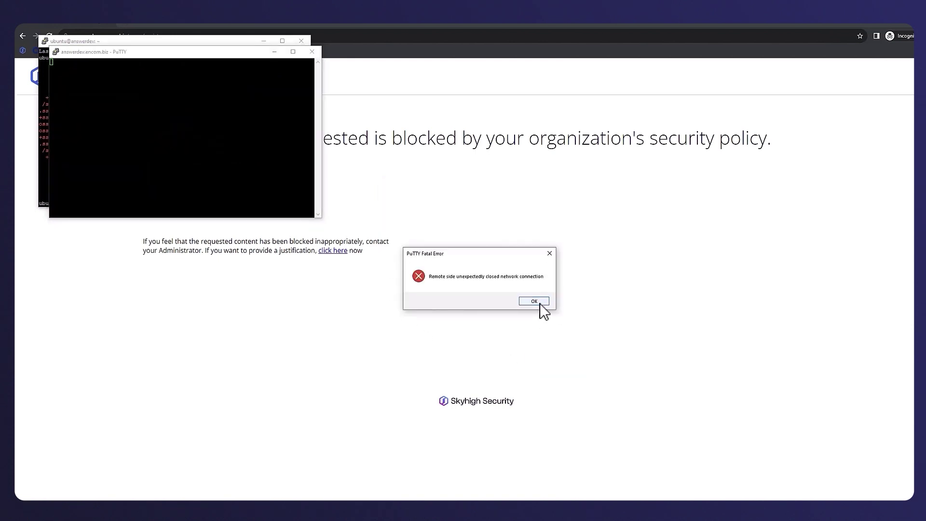
left_click(540, 303)
left_click(311, 52)
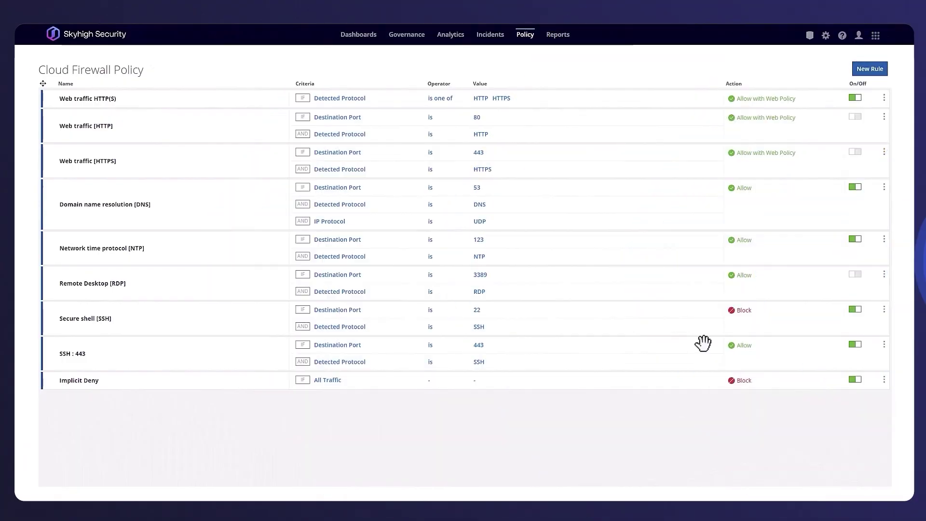
Step: Set HTTP(S) and Secure shell to Allow, SSH : 443 to Block, then publish
left_click(770, 99)
left_click(769, 102)
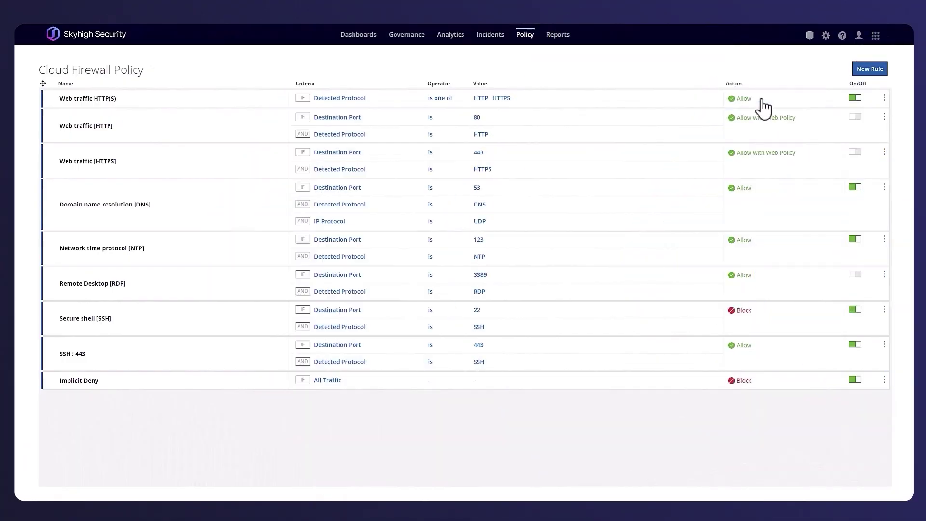
left_click(747, 311)
left_click(751, 324)
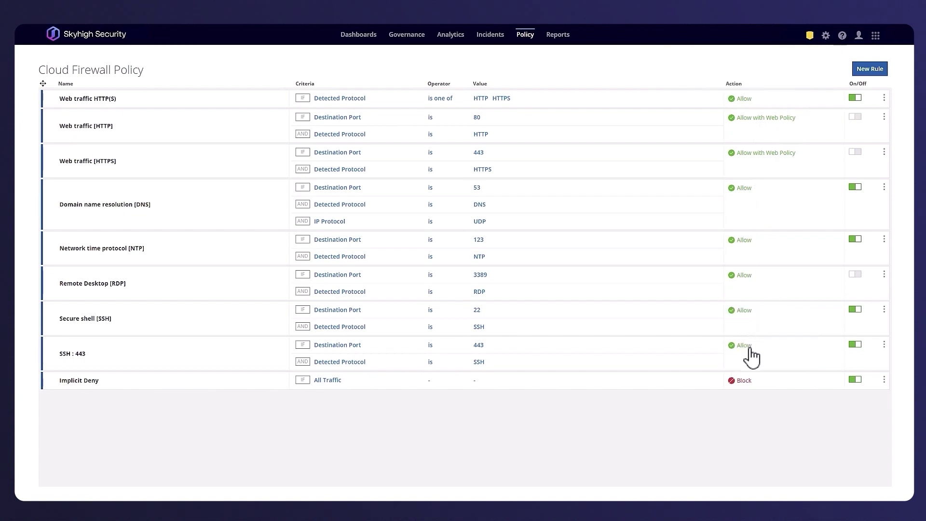
left_click(746, 345)
left_click(753, 408)
left_click(809, 39)
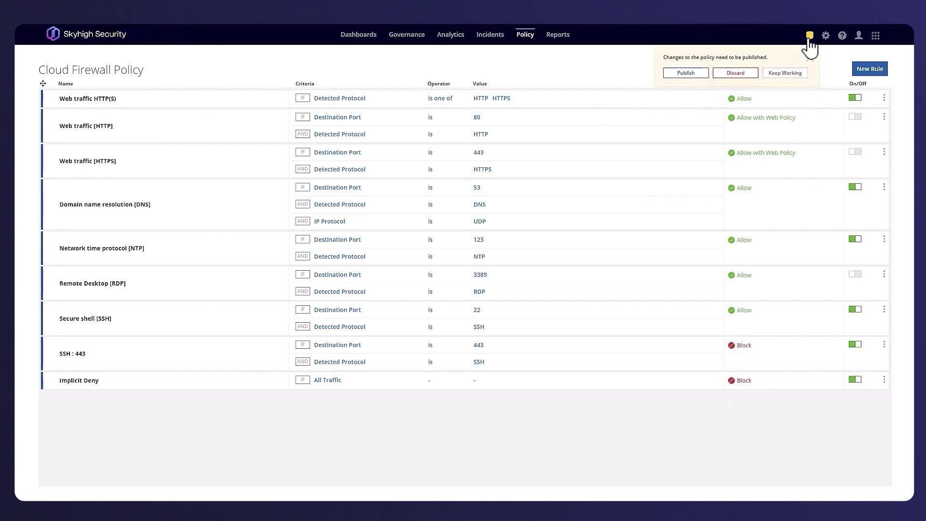
left_click(682, 74)
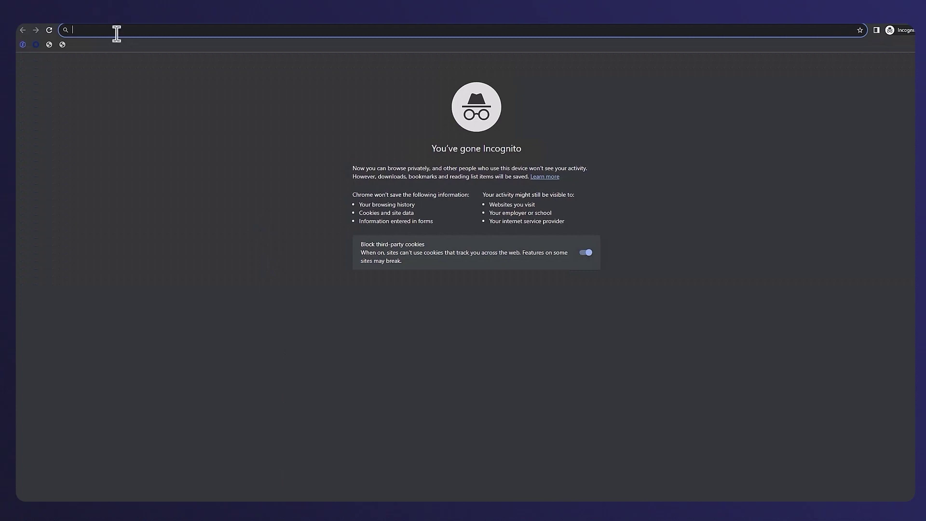
Step: Load AnswerDev, open the artificial intelligence question and reach Sign up via Post your answer
type("https://answerdev.encom.biz/")
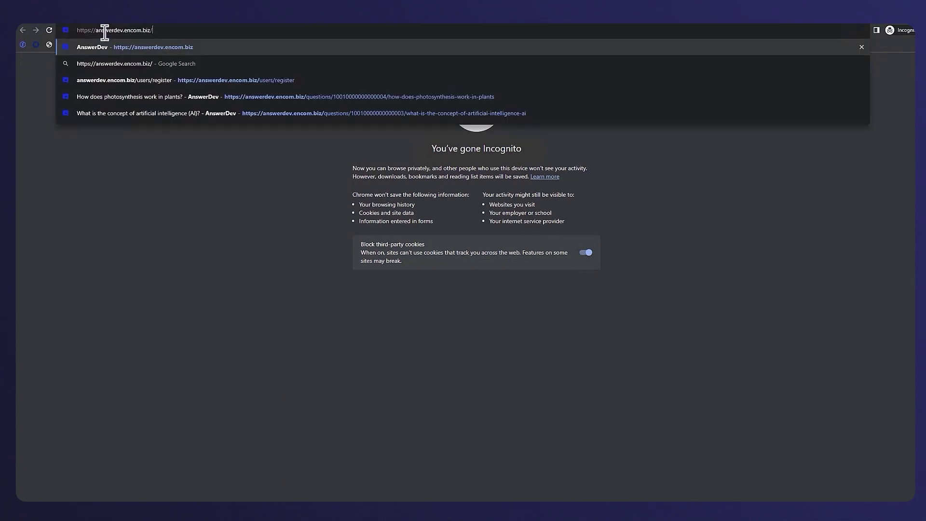
key("Return")
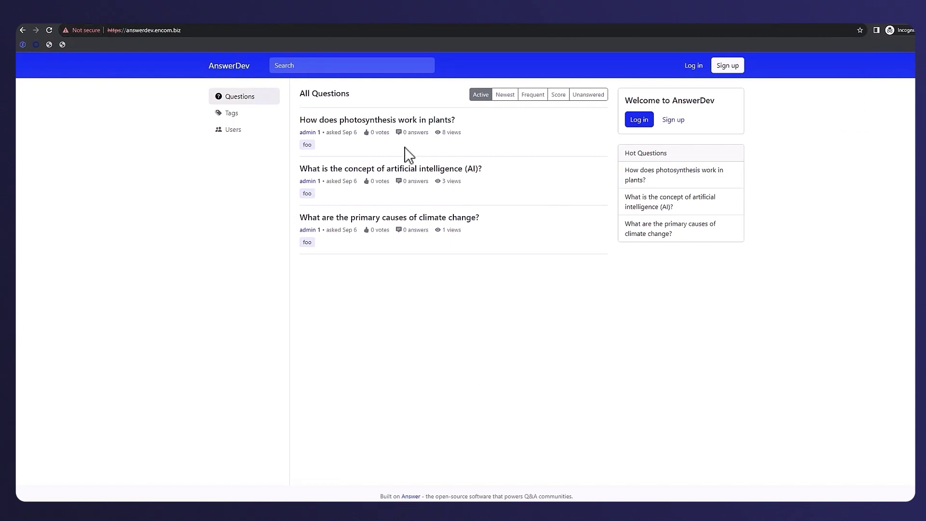
left_click(405, 170)
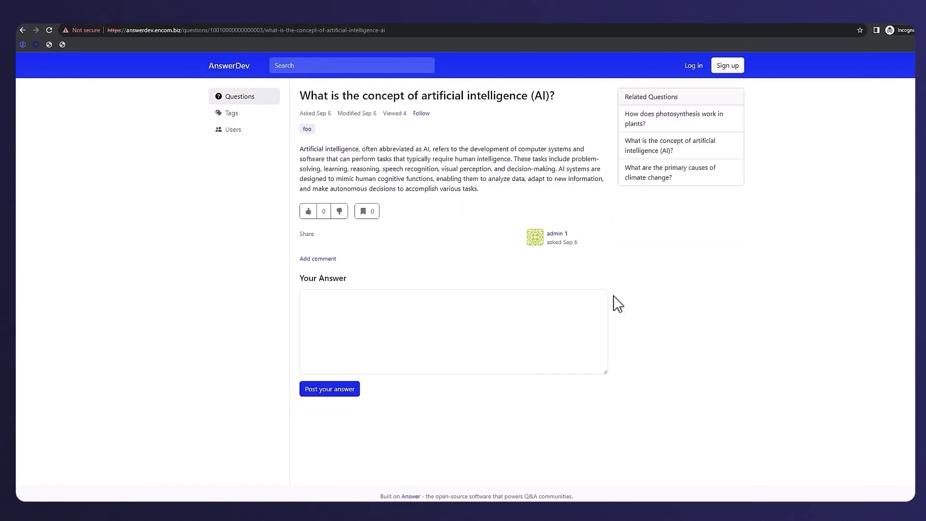
left_click(319, 389)
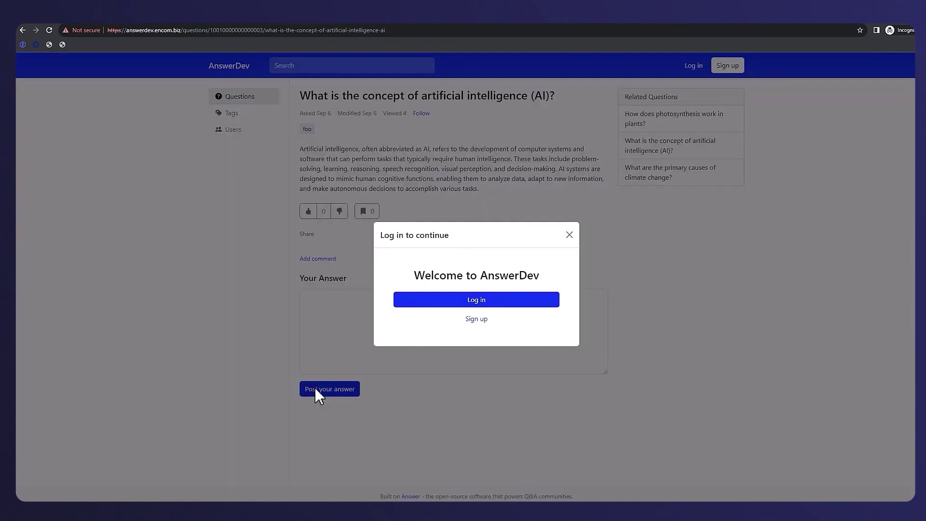
left_click(477, 319)
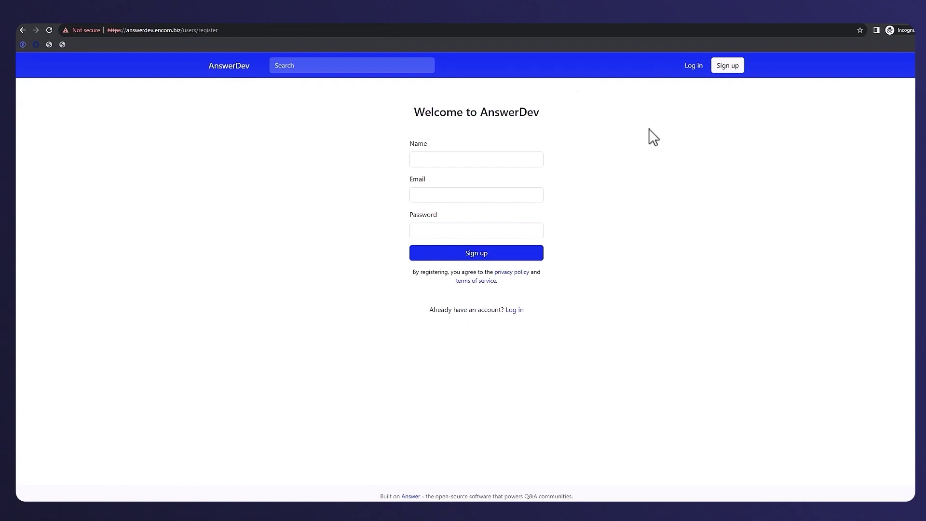
Step: In PuTTY, try the AnswerDev:443 saved session and confirm the connection is refused
key("super")
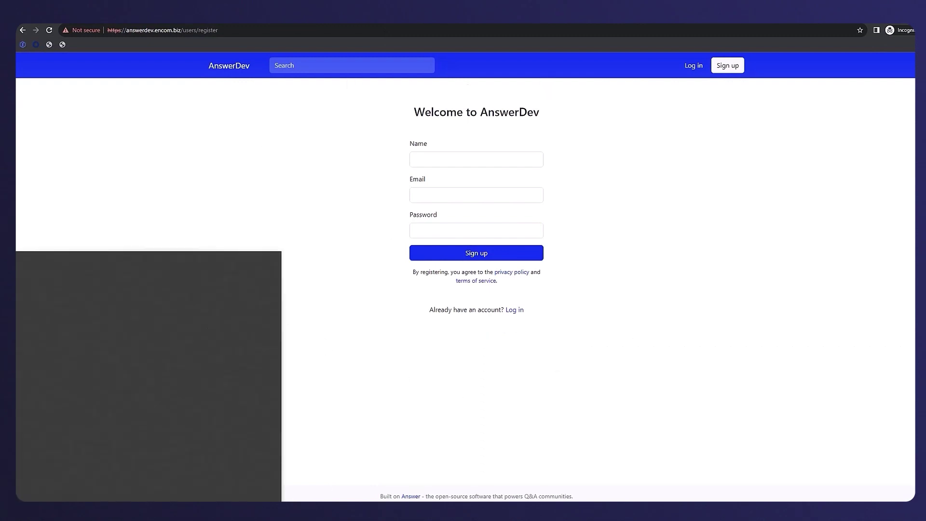
left_click(164, 356)
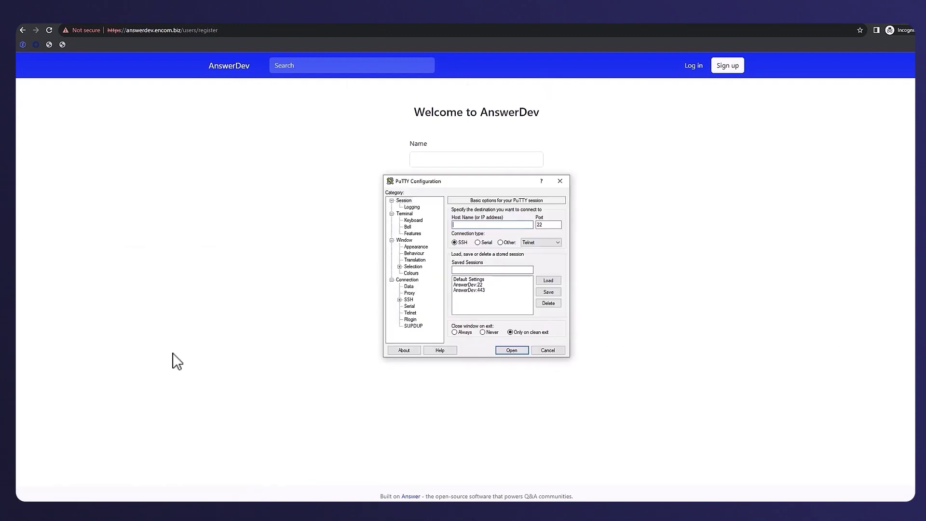
left_click(471, 290)
left_click(547, 281)
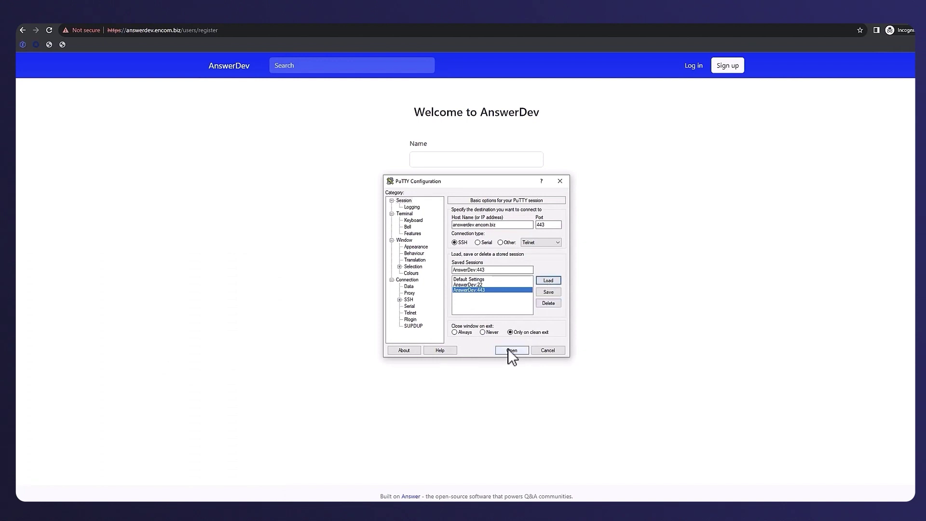
left_click(508, 350)
left_click(534, 295)
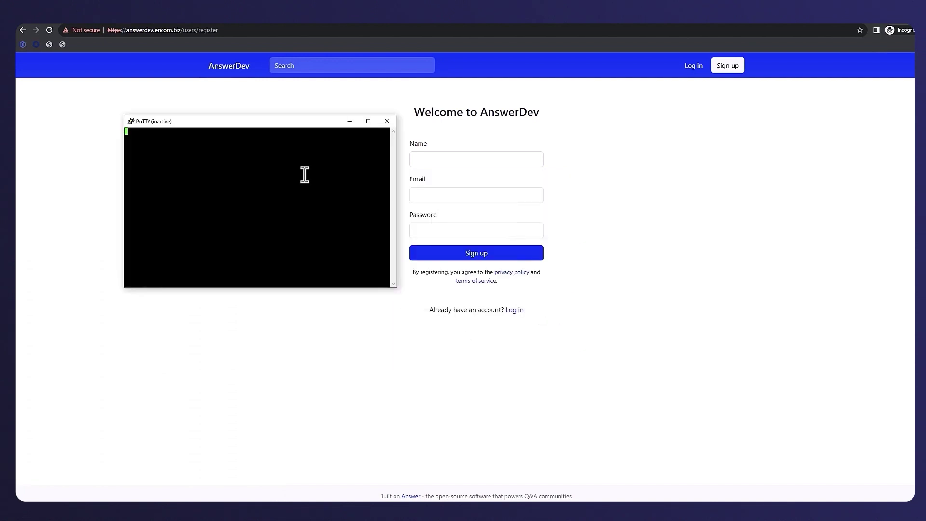
Step: Open a new session to AnswerDev:22, connect once without caching the host key, and run neofetch
right_click(246, 124)
left_click(275, 202)
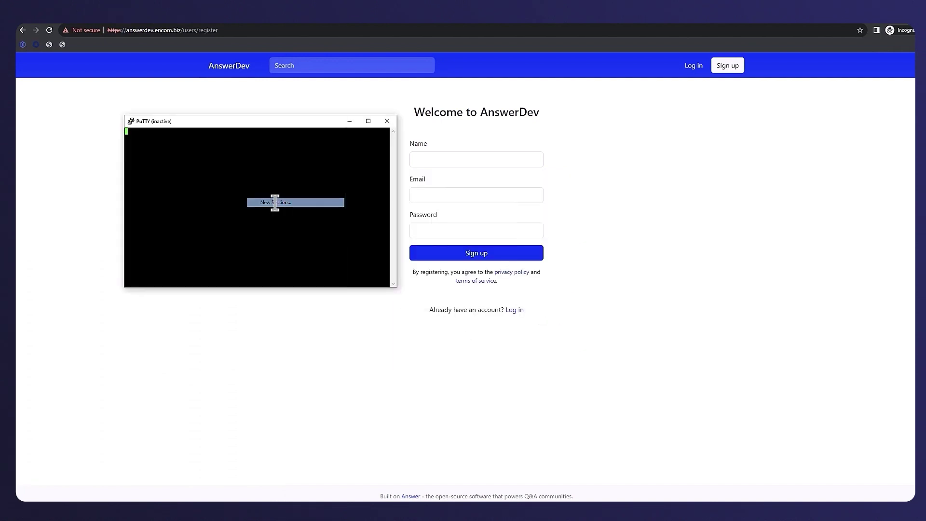
left_click(476, 284)
left_click(548, 281)
left_click(512, 351)
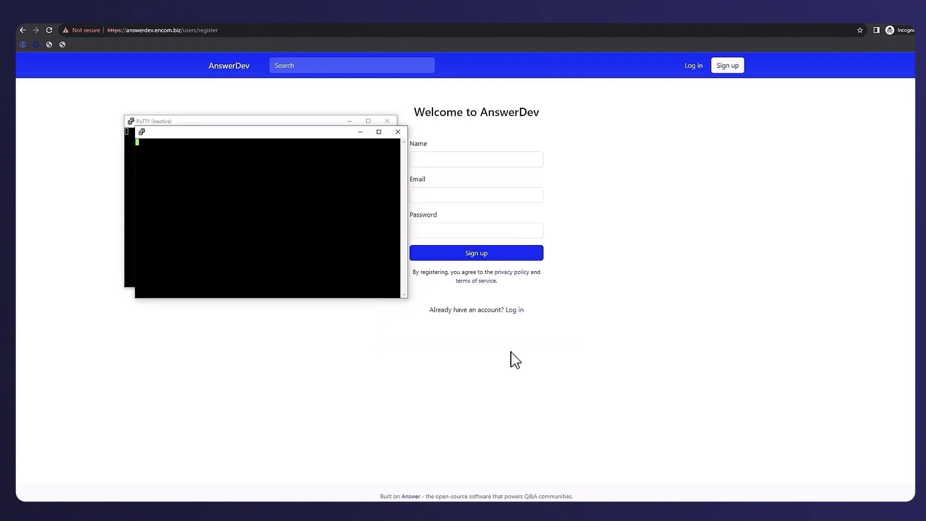
left_click(331, 275)
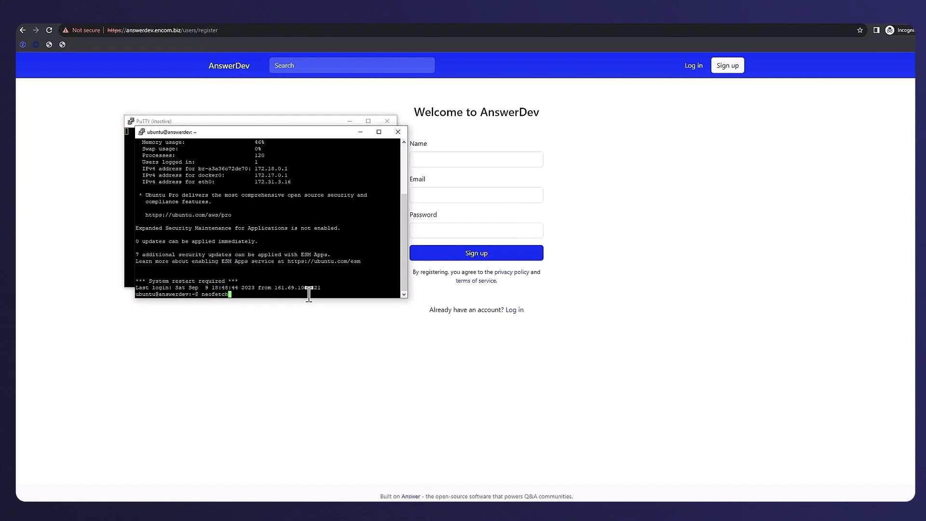
key("Return")
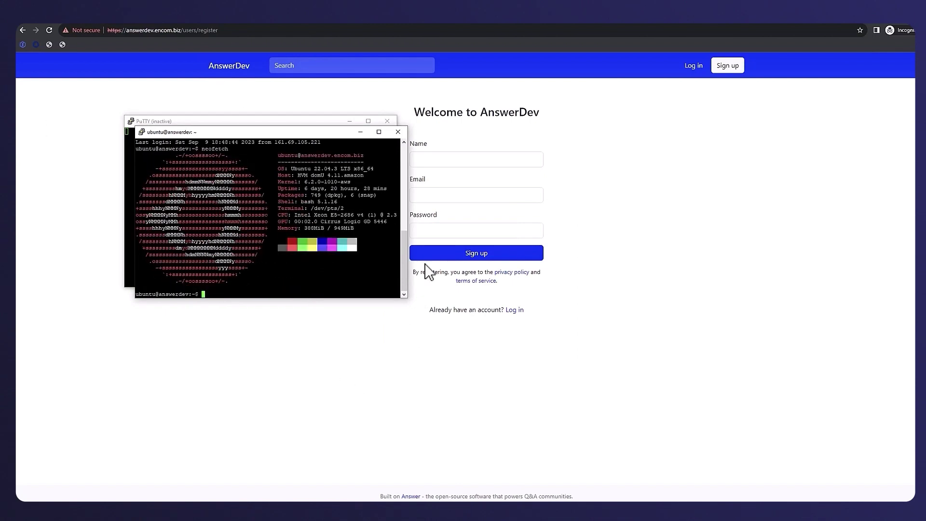